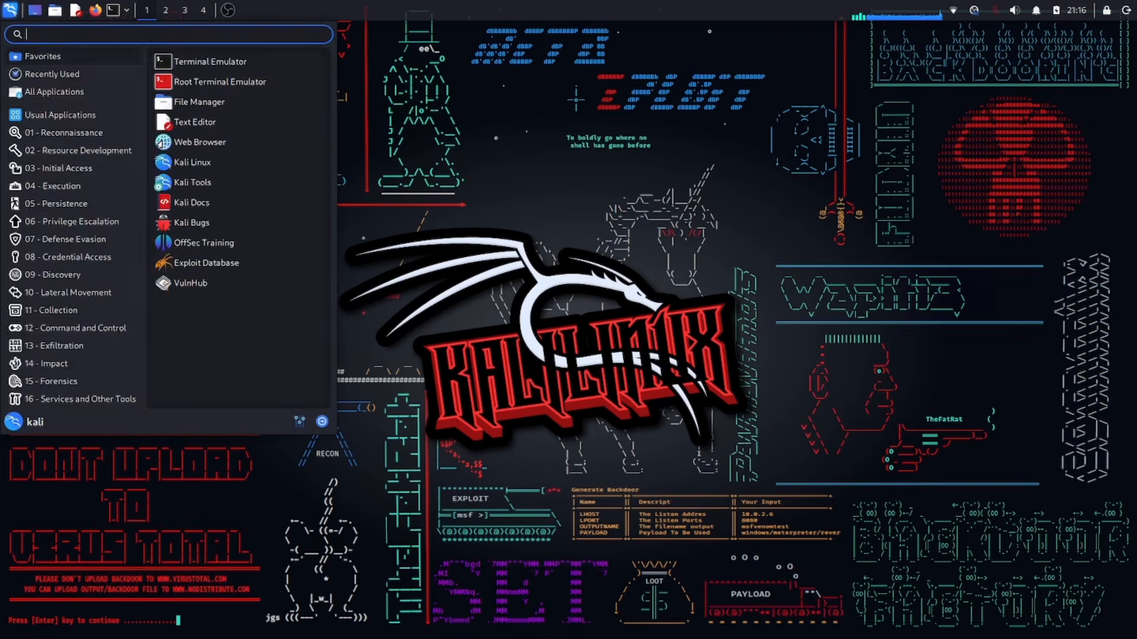
Step: Launch Autopsy with sudo from the 'auto' menu search, enlarge the terminal font, and select its localhost:9999 URL
{"action": "type", "text": "auto"}
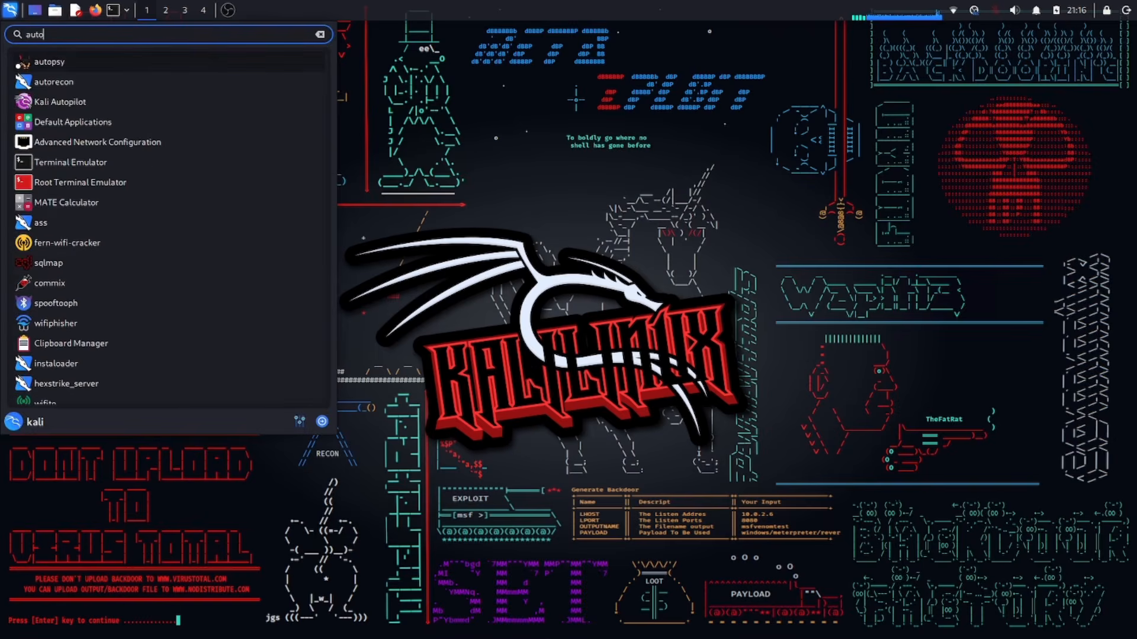
{"action": "key", "text": "Return"}
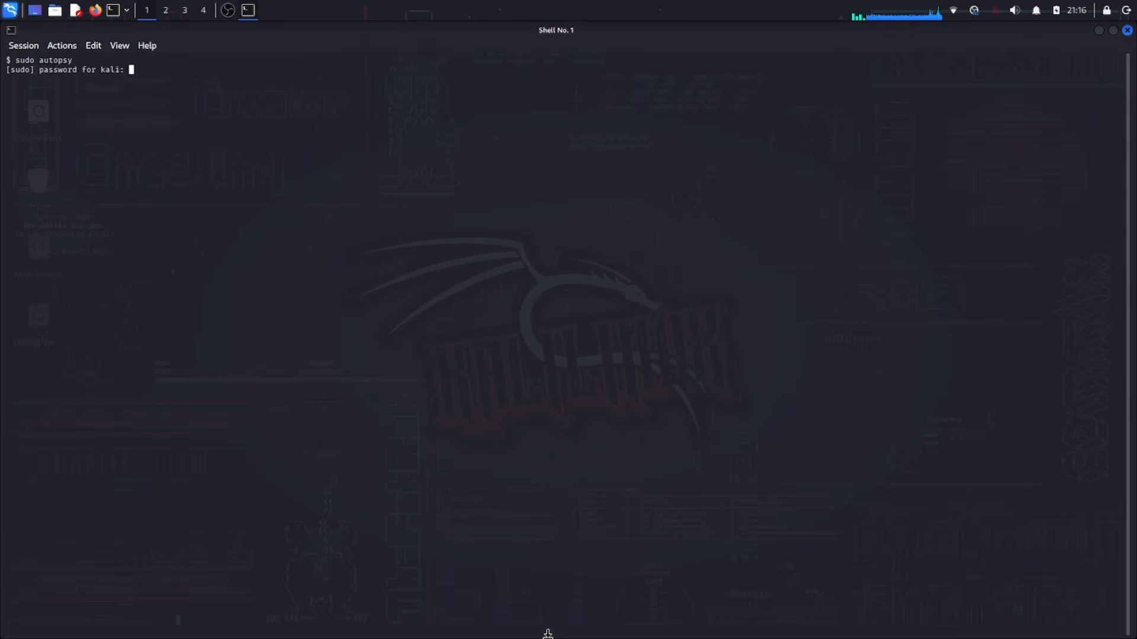
{"action": "key", "text": "Return"}
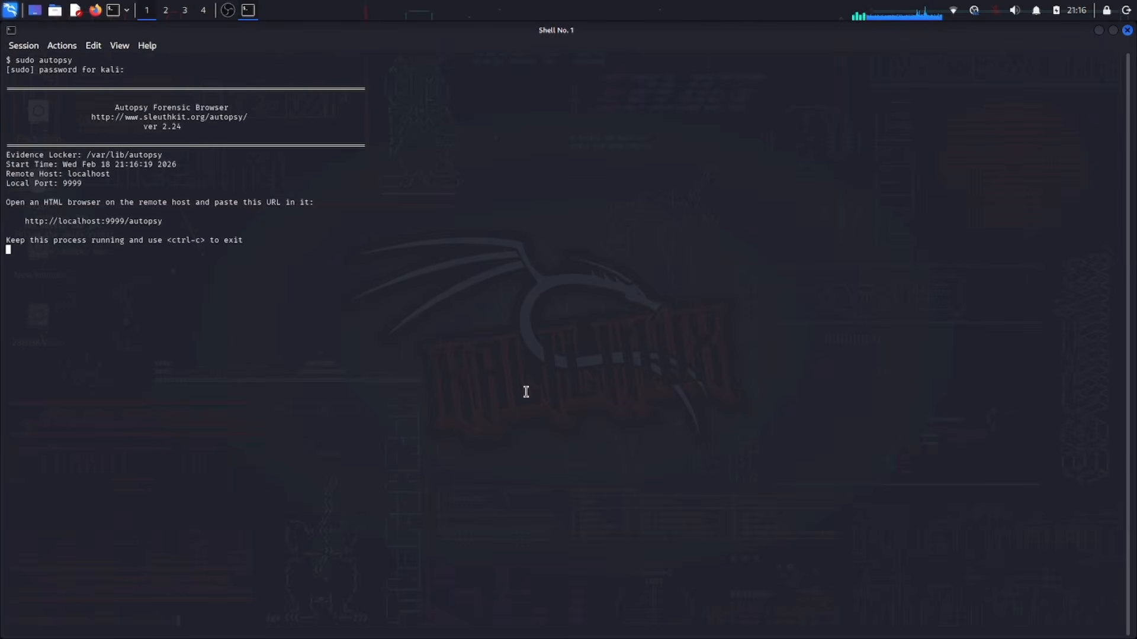
{"action": "key", "text": "ctrl+plus"}
{"action": "key", "text": "ctrl+plus"}
{"action": "key", "text": "ctrl+plus"}
{"action": "key", "text": "ctrl+plus"}
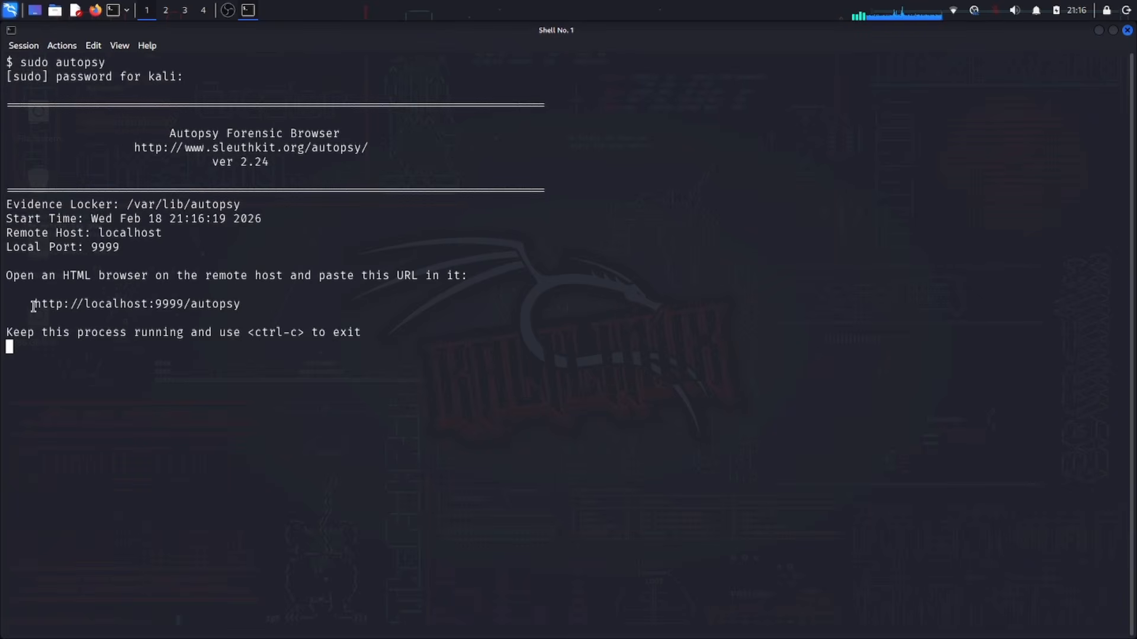
{"action": "left_click_drag", "start_coordinate": [25, 303], "coordinate": [277, 305]}
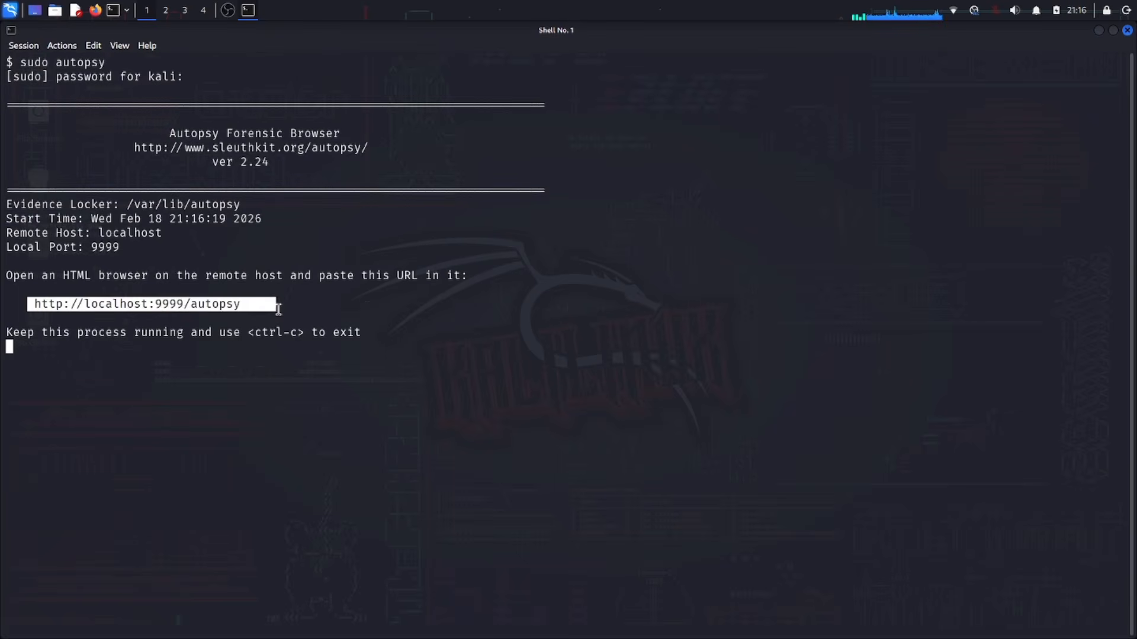
Step: Load the Autopsy start page in Chrome and start a new case
{"action": "left_click", "coordinate": [278, 308]}
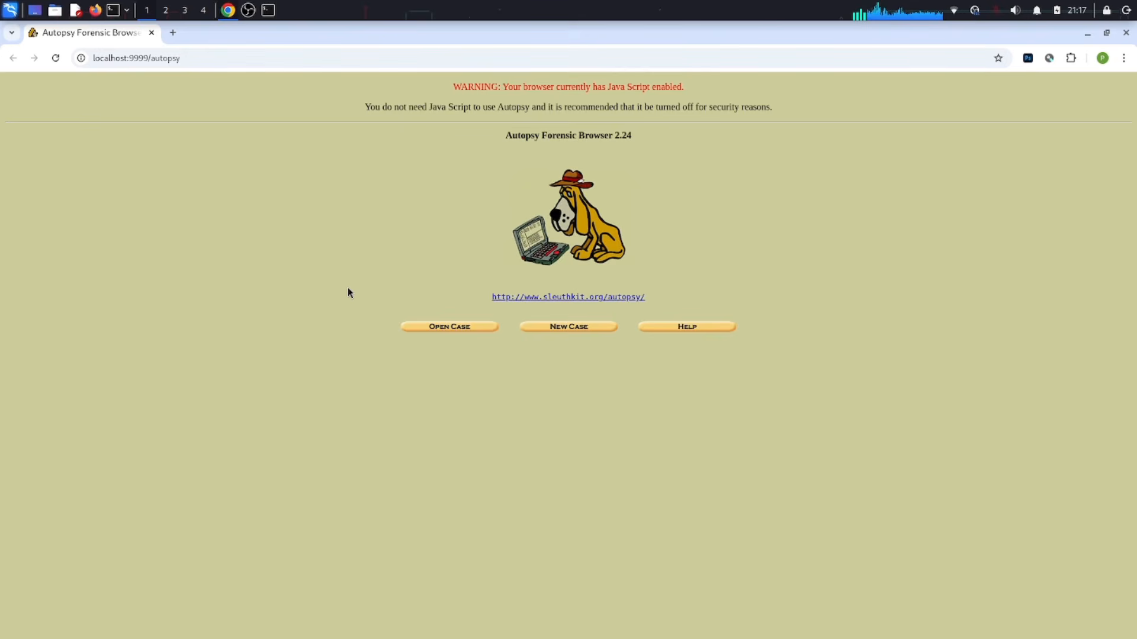
{"action": "left_click", "coordinate": [561, 329]}
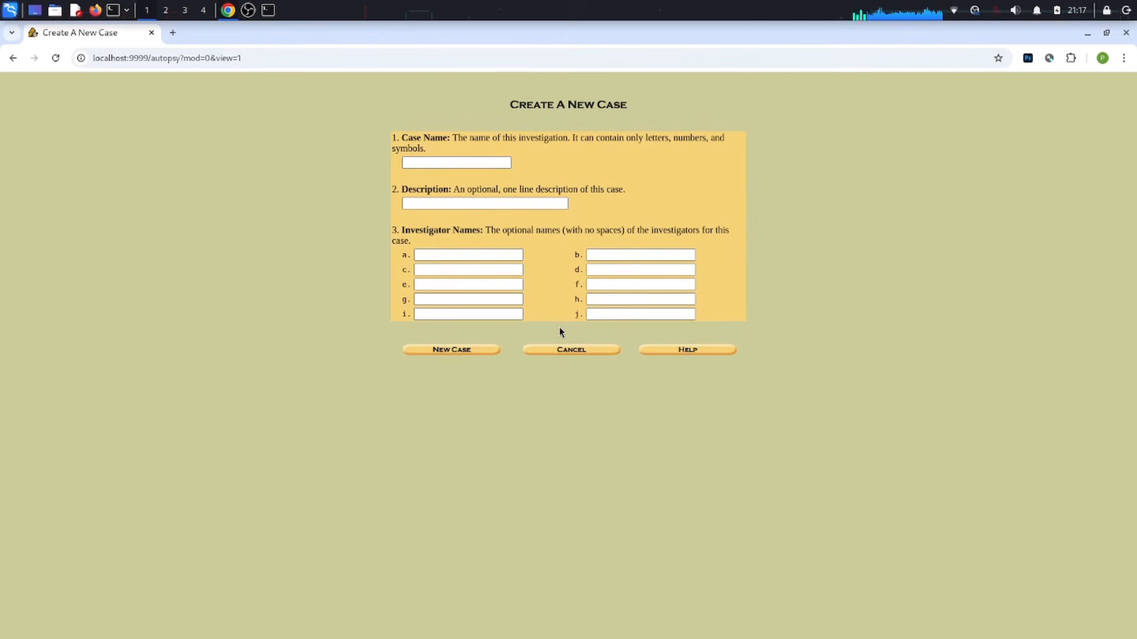
Step: Enter case name Test1, description 'This is a test case', and an investigator name
{"action": "left_click", "coordinate": [470, 162]}
{"action": "left_click", "coordinate": [469, 164]}
{"action": "type", "text": "Test"}
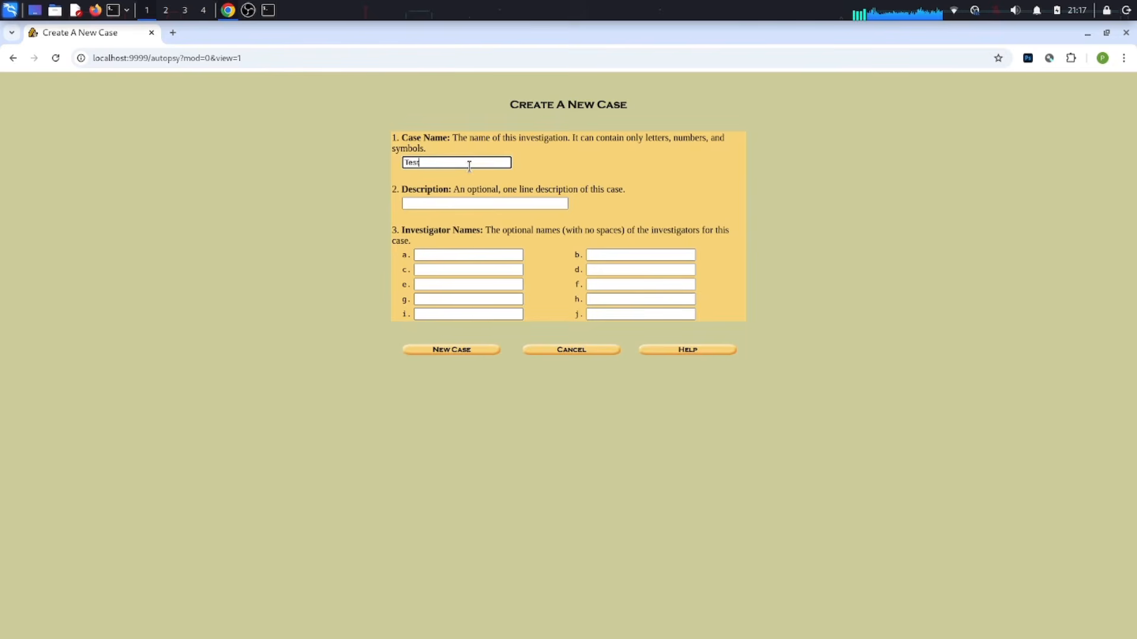
{"action": "type", "text": "1"}
{"action": "left_click", "coordinate": [446, 204]}
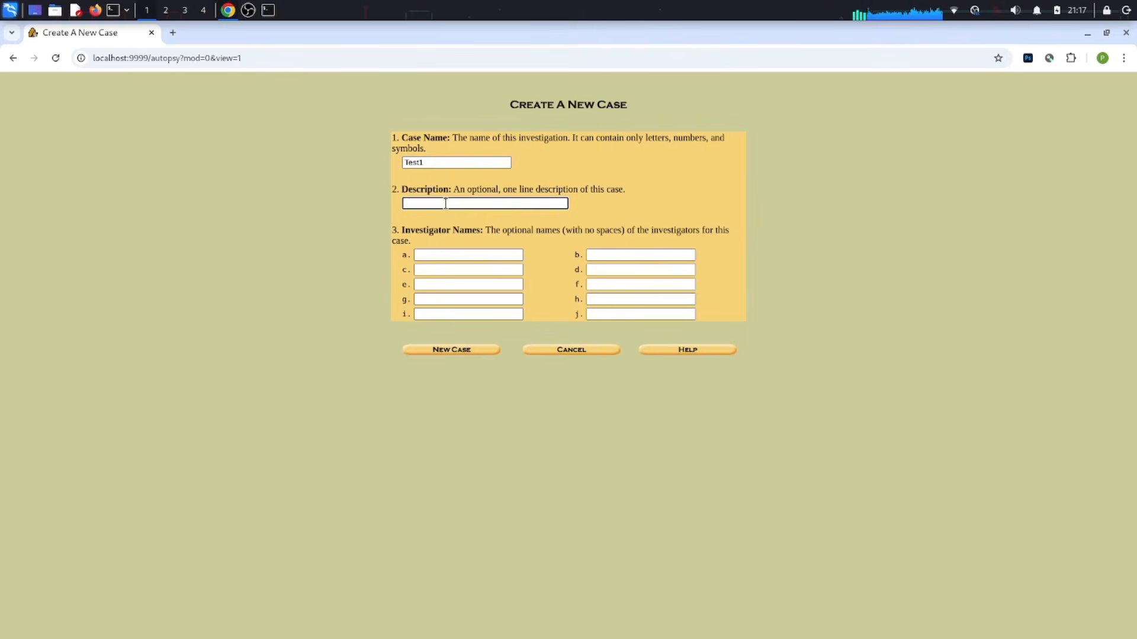
{"action": "type", "text": "This is a test case"}
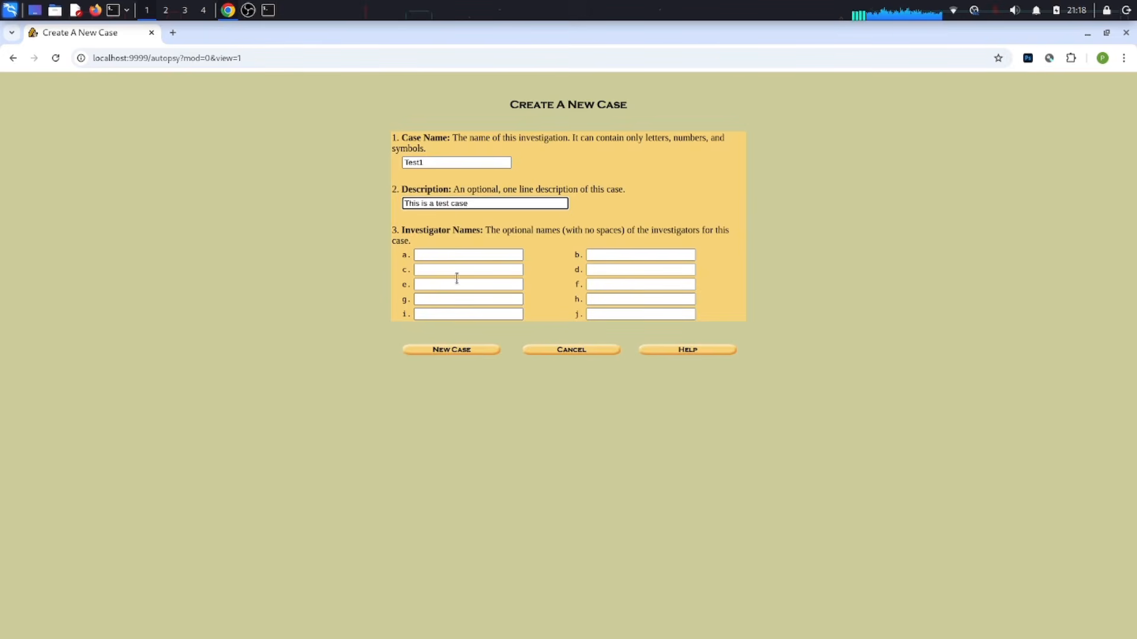
{"action": "left_click", "coordinate": [451, 253]}
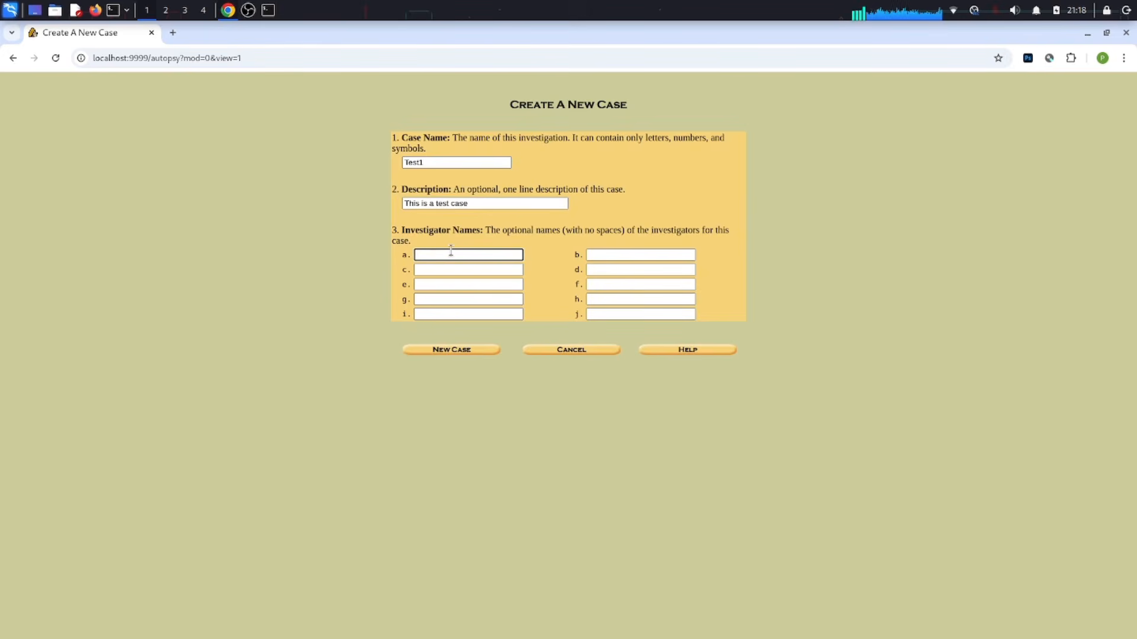
{"action": "type", "text": "Ethical_explorers"}
Step: Create case Test1 and bring up the Add A New Host form
{"action": "left_click", "coordinate": [475, 350]}
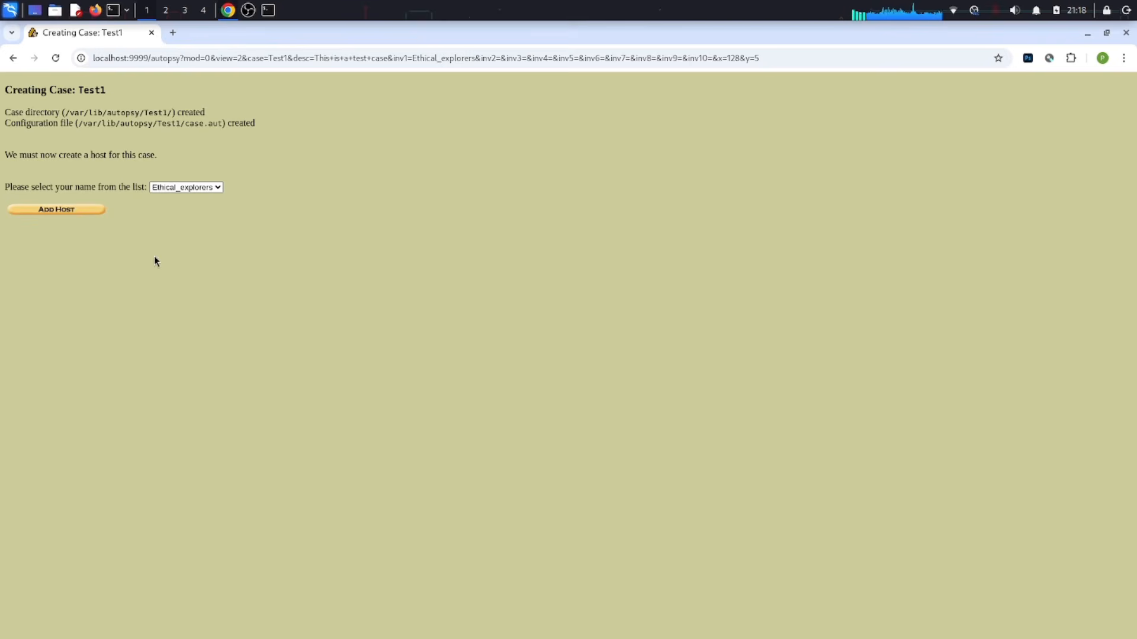
{"action": "left_click", "coordinate": [87, 210]}
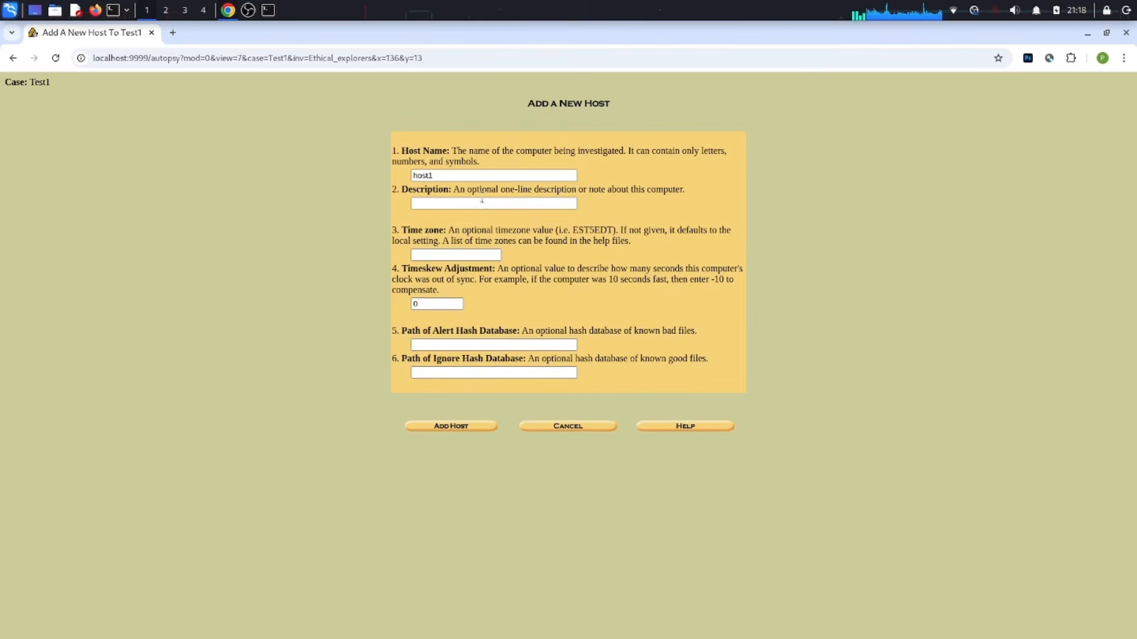
Step: Rename host1 to Computer_name and give it the description 'This is test Host'
{"action": "left_click", "coordinate": [479, 176]}
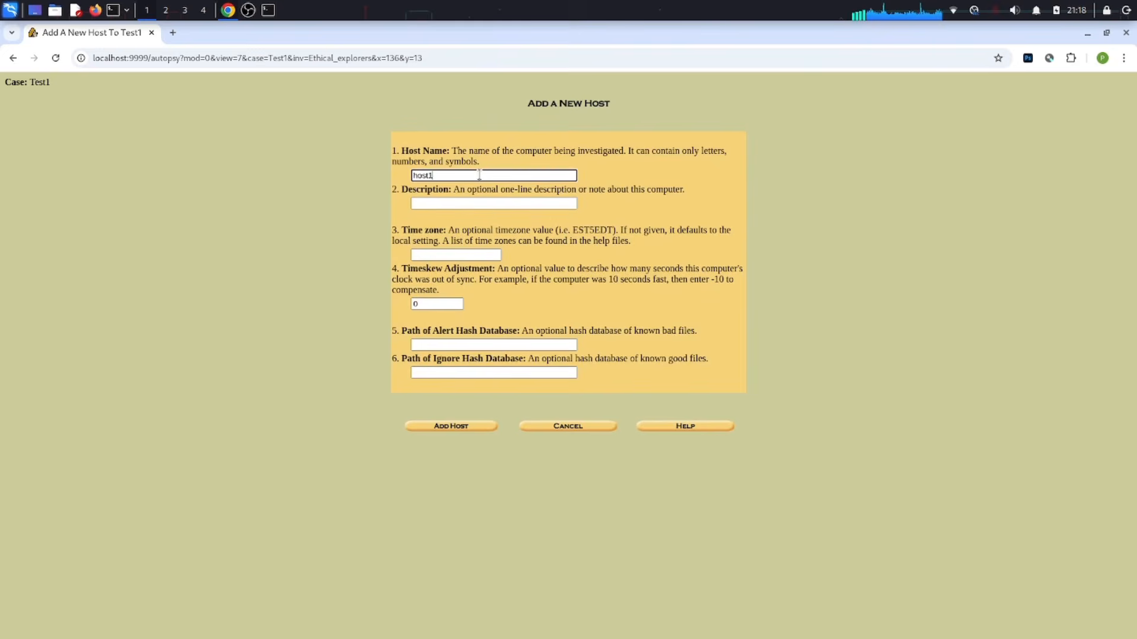
{"action": "double_click", "coordinate": [444, 171]}
{"action": "type", "text": "Compute"}
{"action": "type", "text": "-name"}
{"action": "key", "text": "Left"}
{"action": "key", "text": "Left"}
{"action": "type", "text": "r"}
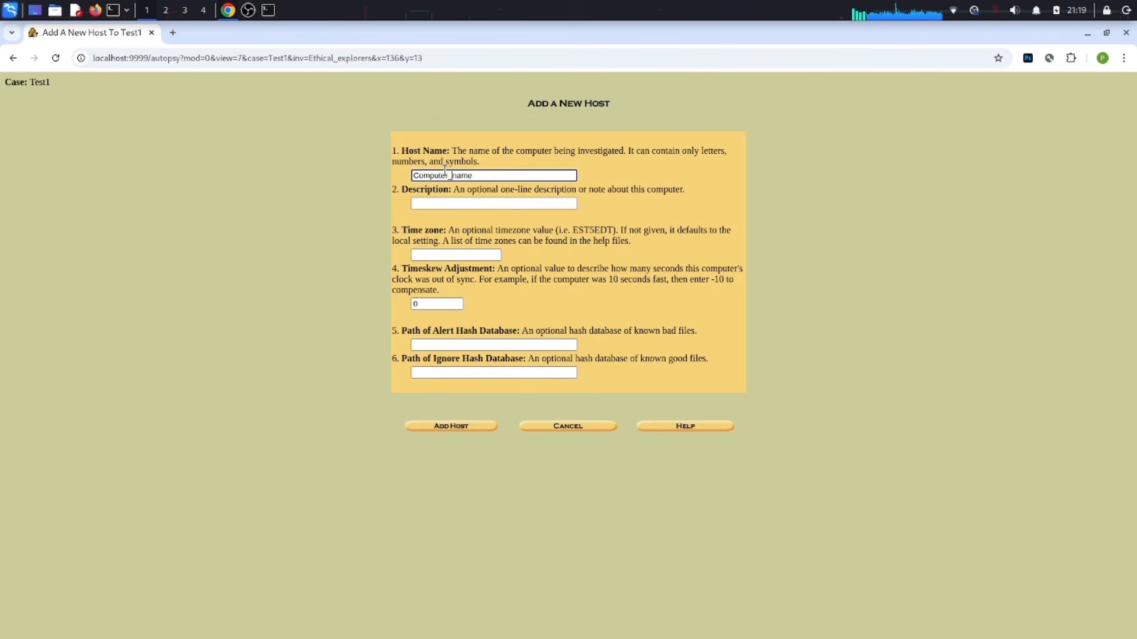
{"action": "left_click", "coordinate": [457, 203]}
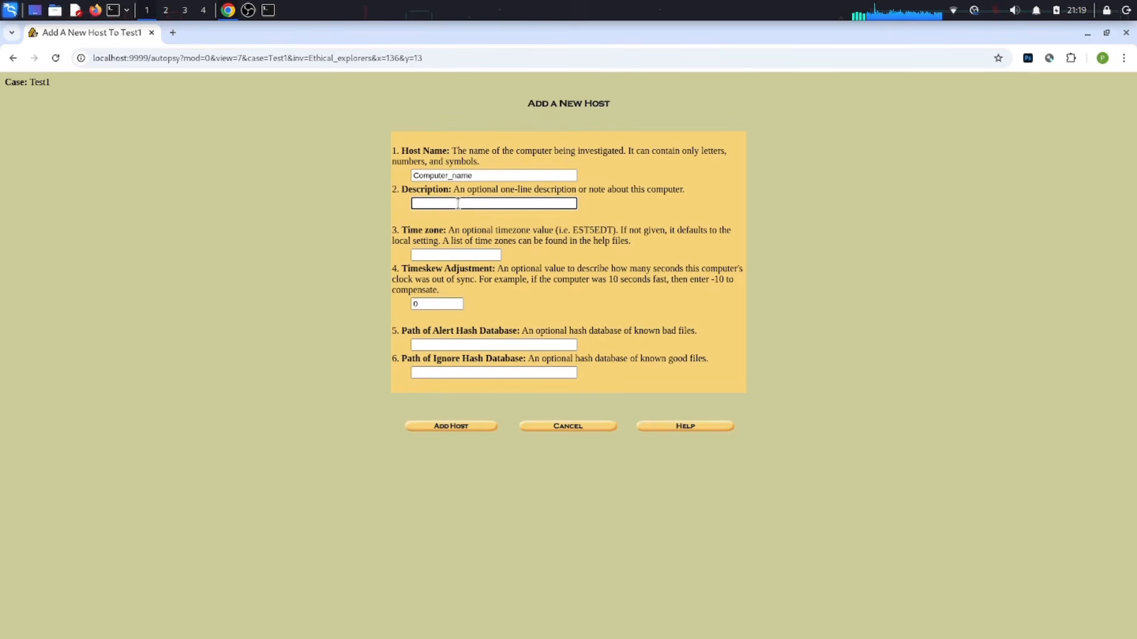
{"action": "type", "text": "This is test Hostst"}
{"action": "left_click", "coordinate": [442, 254]}
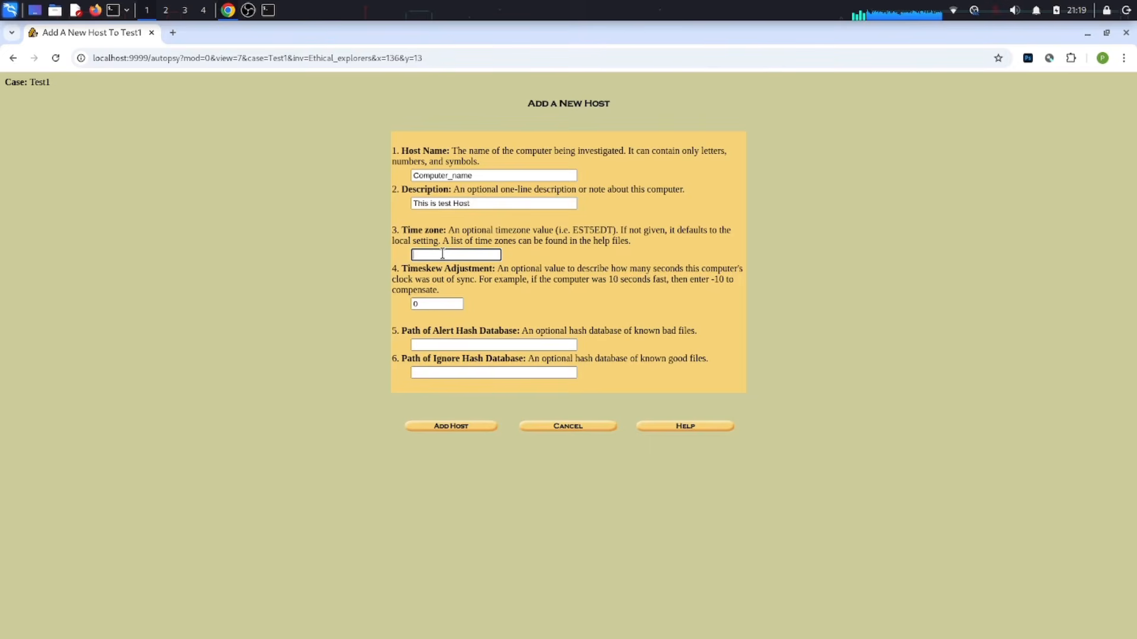
Step: Set the host time zone to IST and add host Computer_name to Test1
{"action": "type", "text": "IST"}
{"action": "left_click", "coordinate": [511, 346]}
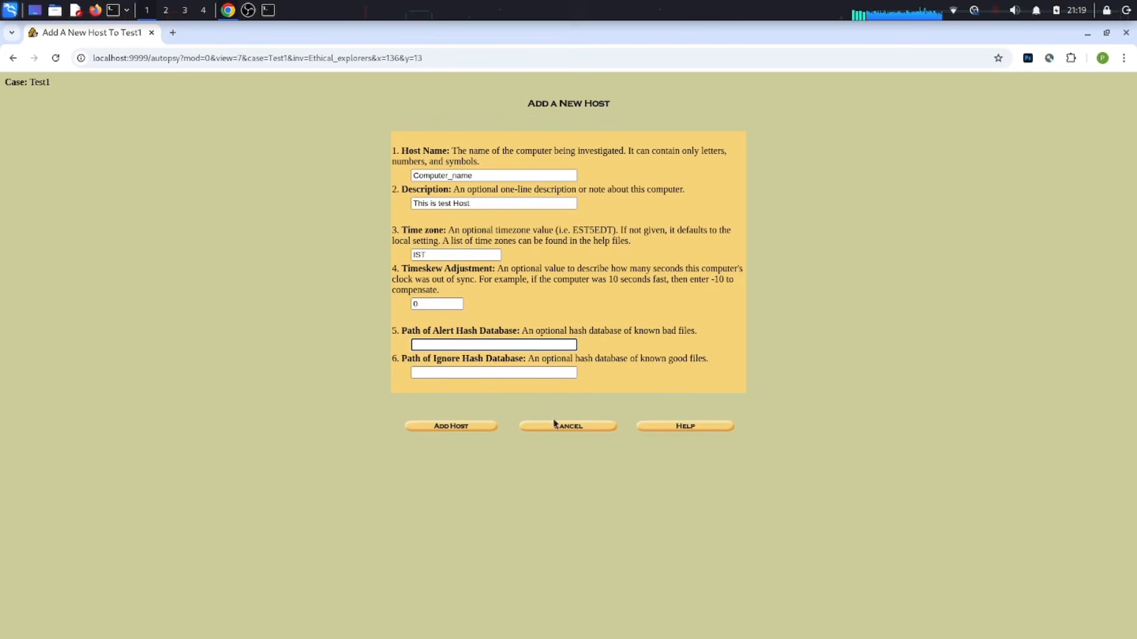
{"action": "left_click", "coordinate": [472, 427]}
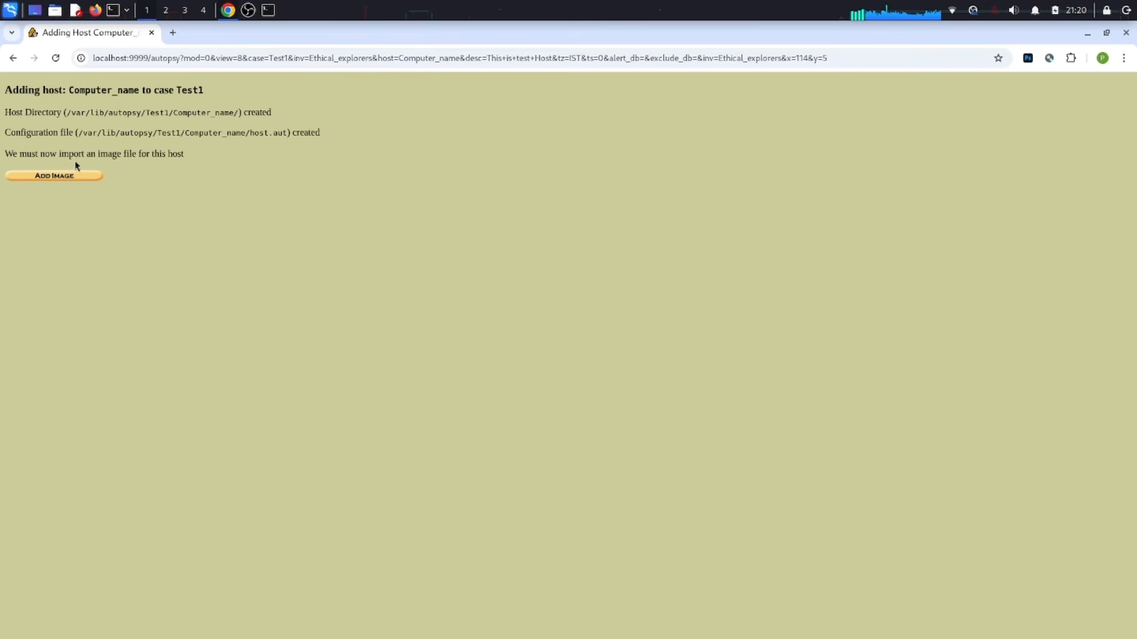
Step: Begin adding a disk image to host Computer_name
{"action": "left_click", "coordinate": [76, 175]}
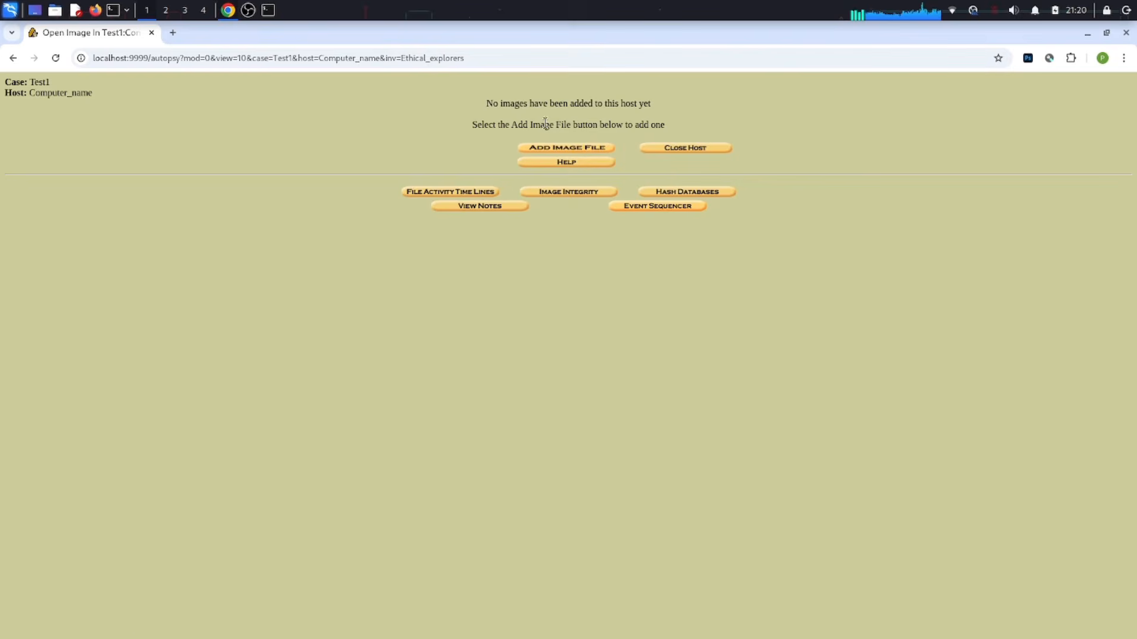
Step: Enter /dev/sdb as the image location, as a Disk imported by Symlink, and proceed
{"action": "left_click", "coordinate": [563, 151]}
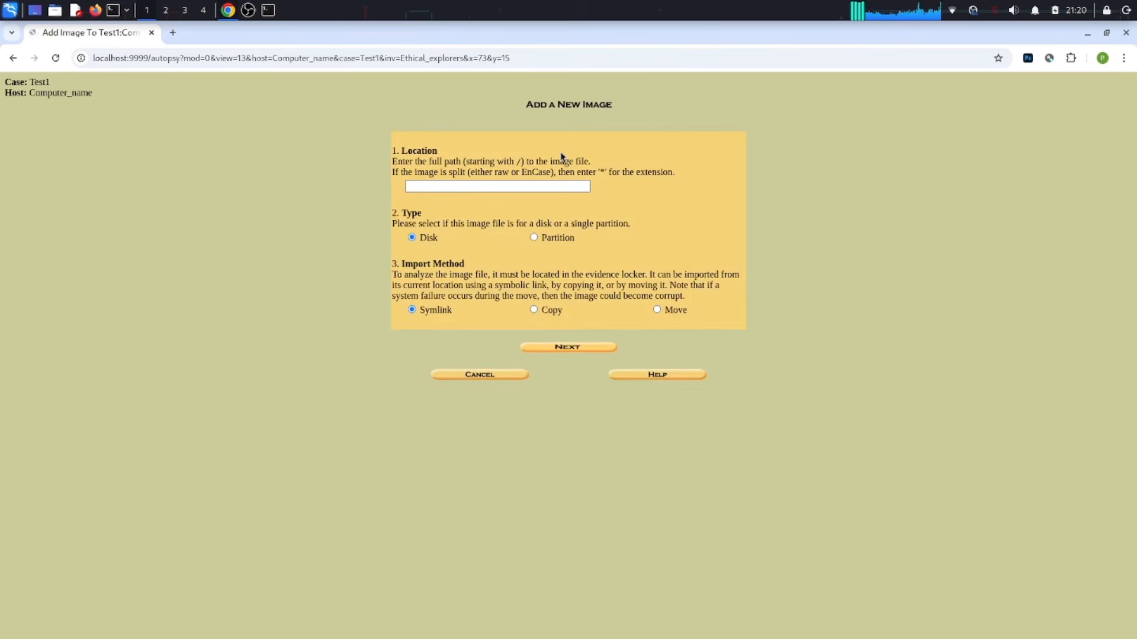
{"action": "left_click", "coordinate": [503, 186]}
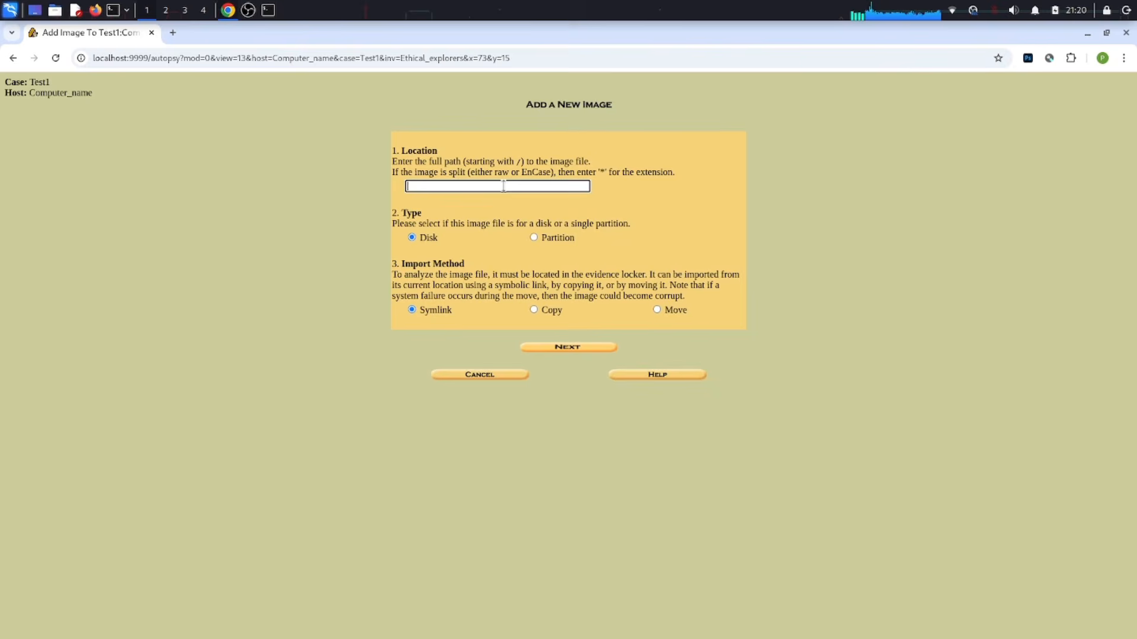
{"action": "type", "text": "/dev/sdb"}
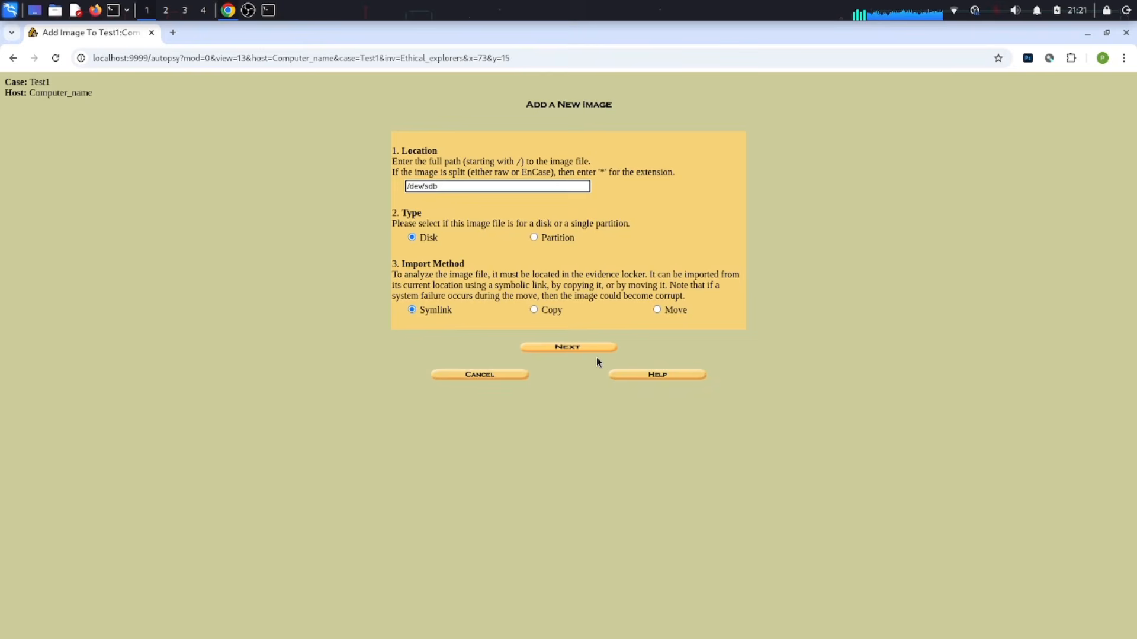
{"action": "left_click", "coordinate": [583, 348]}
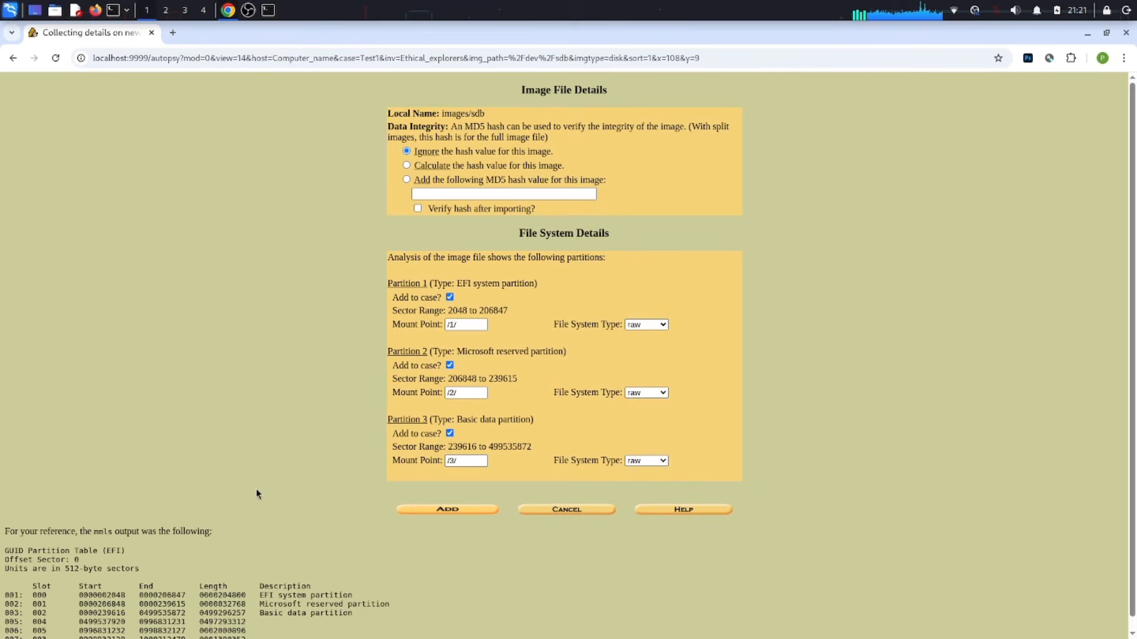
Step: Keep partition 1's file system type as raw and add the sdb image with its three partitions
{"action": "scroll", "coordinate": [215, 566], "scroll_direction": "down", "scroll_amount": 1}
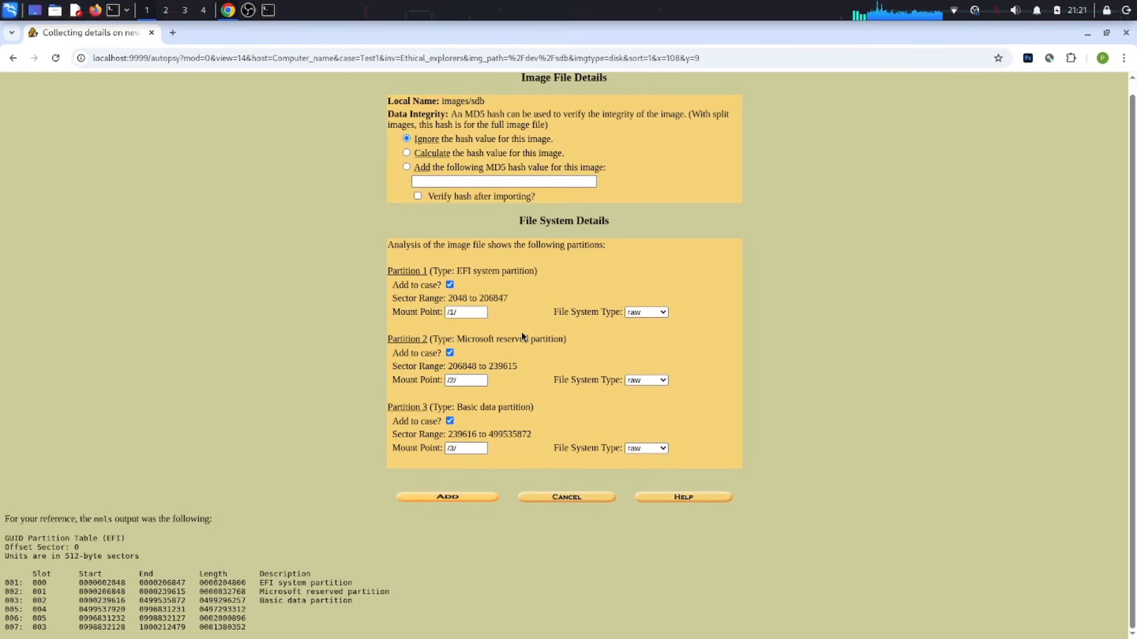
{"action": "left_click", "coordinate": [648, 312]}
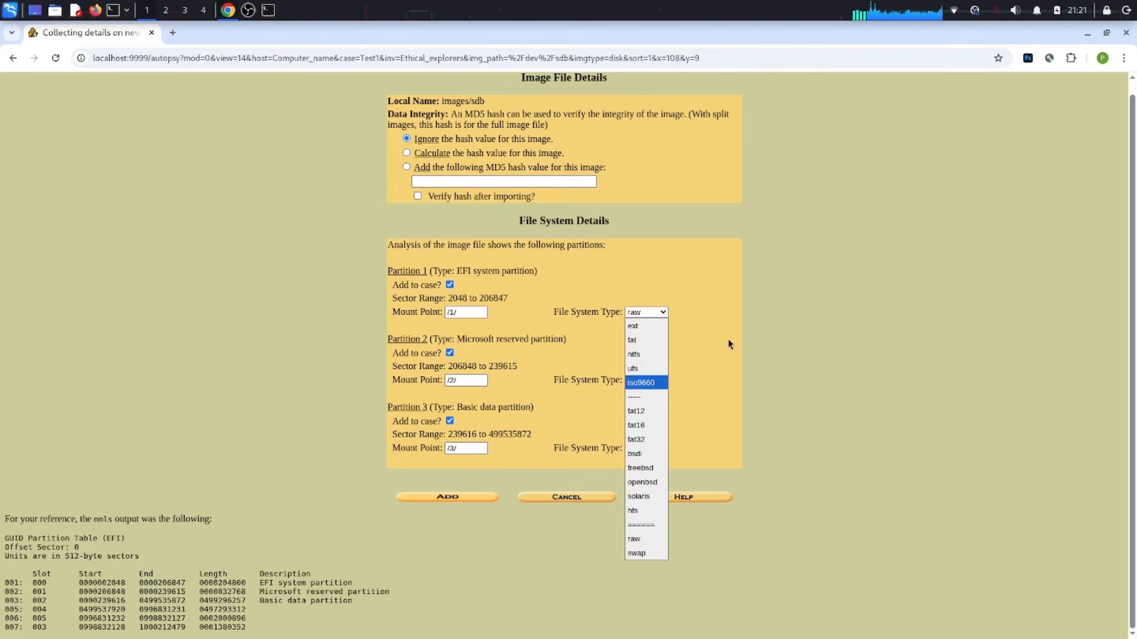
{"action": "left_click", "coordinate": [763, 339]}
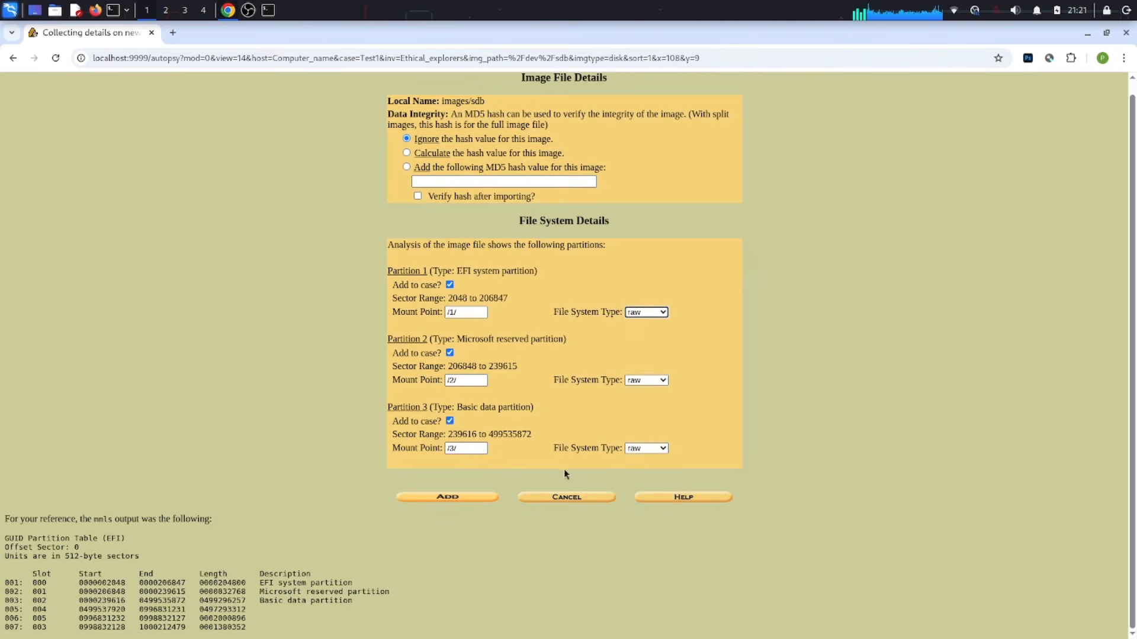
{"action": "left_click", "coordinate": [455, 495]}
Step: Confirm adding sdb as img1, with disk vol1 and partitions vol2–vol4
{"action": "left_click", "coordinate": [453, 496]}
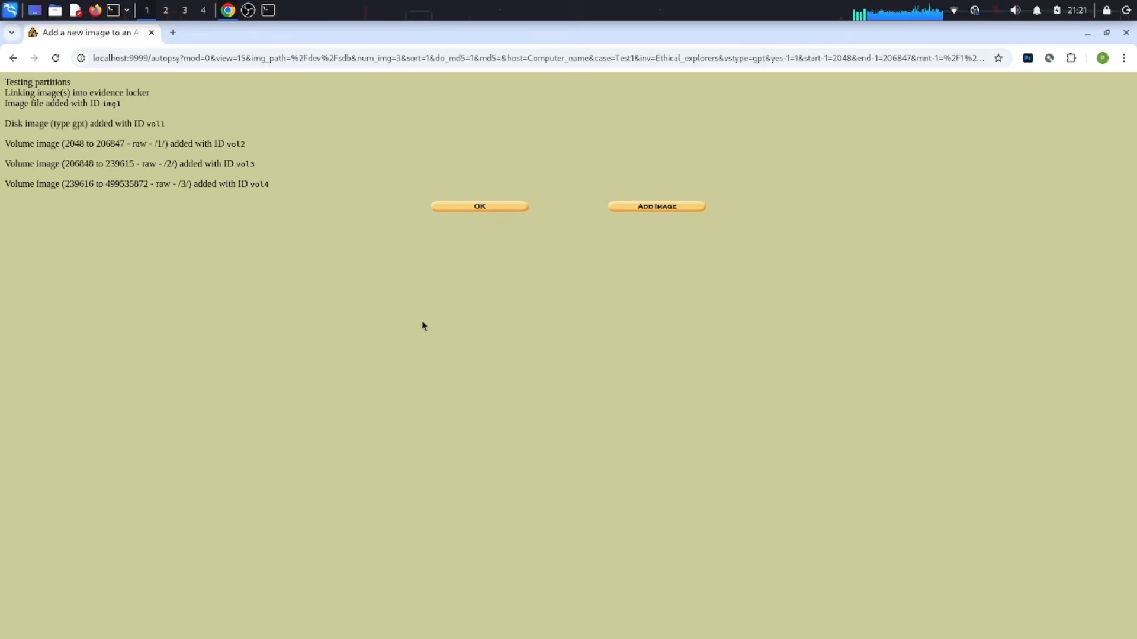
Step: Finish adding the image, then reopen case Test1 and host Computer_name to view its volumes
{"action": "left_click", "coordinate": [465, 210]}
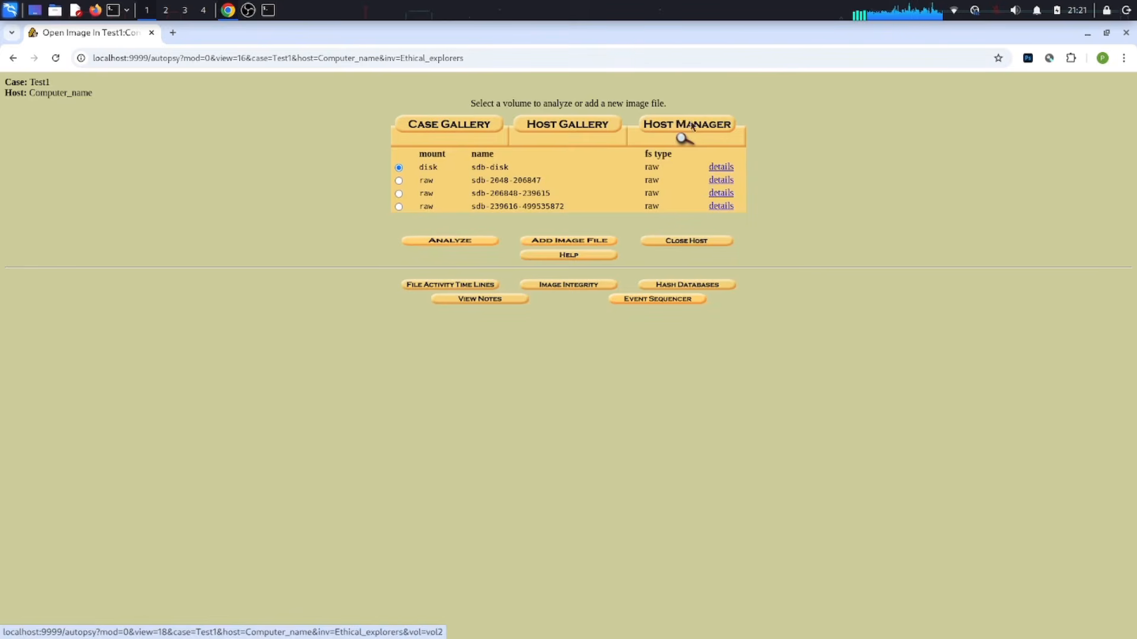
{"action": "left_click", "coordinate": [578, 124]}
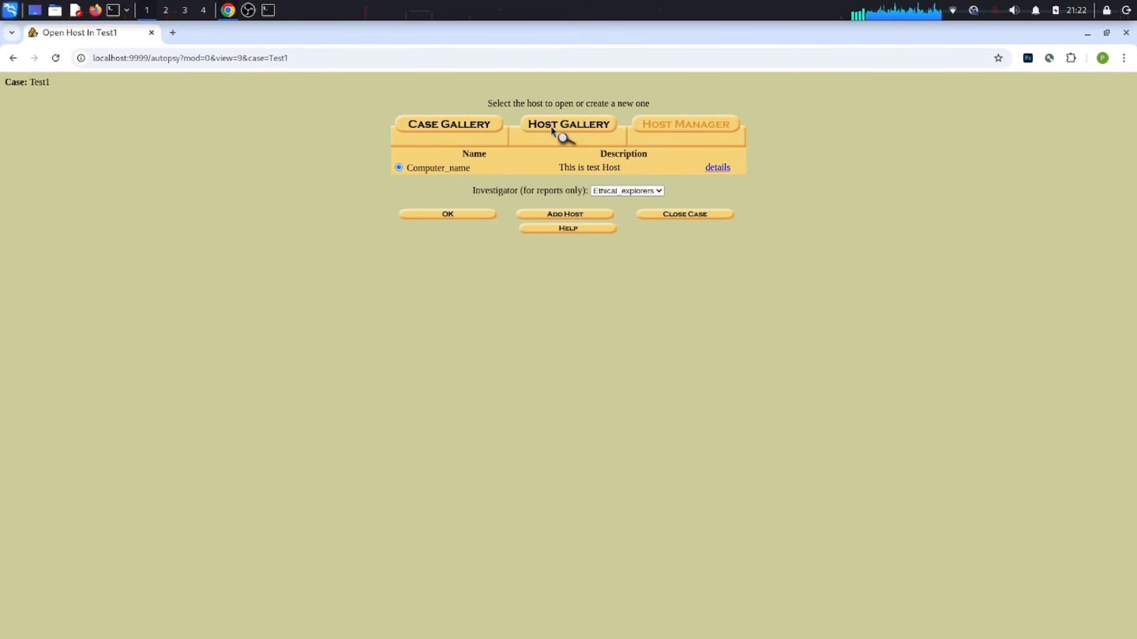
{"action": "left_click", "coordinate": [453, 128]}
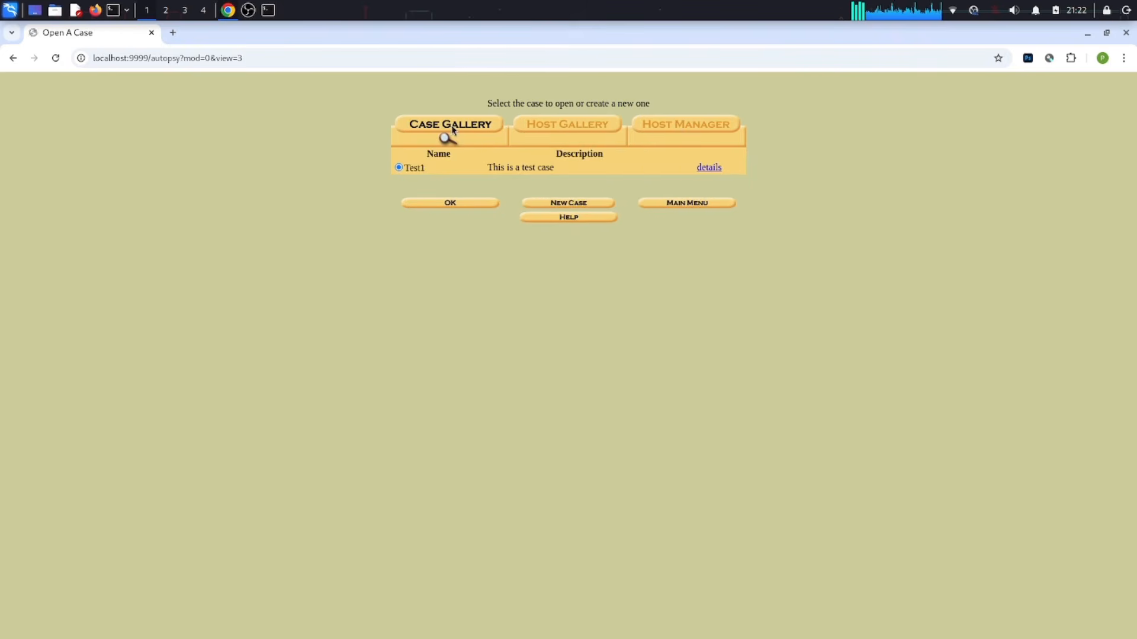
{"action": "left_click", "coordinate": [450, 203]}
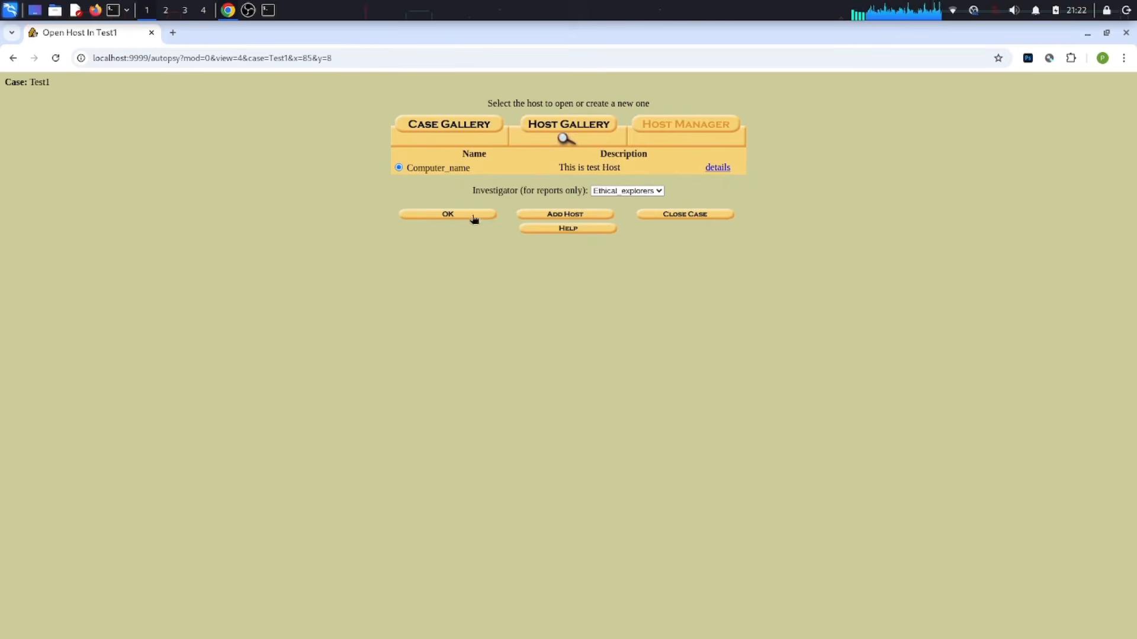
{"action": "left_click", "coordinate": [472, 216]}
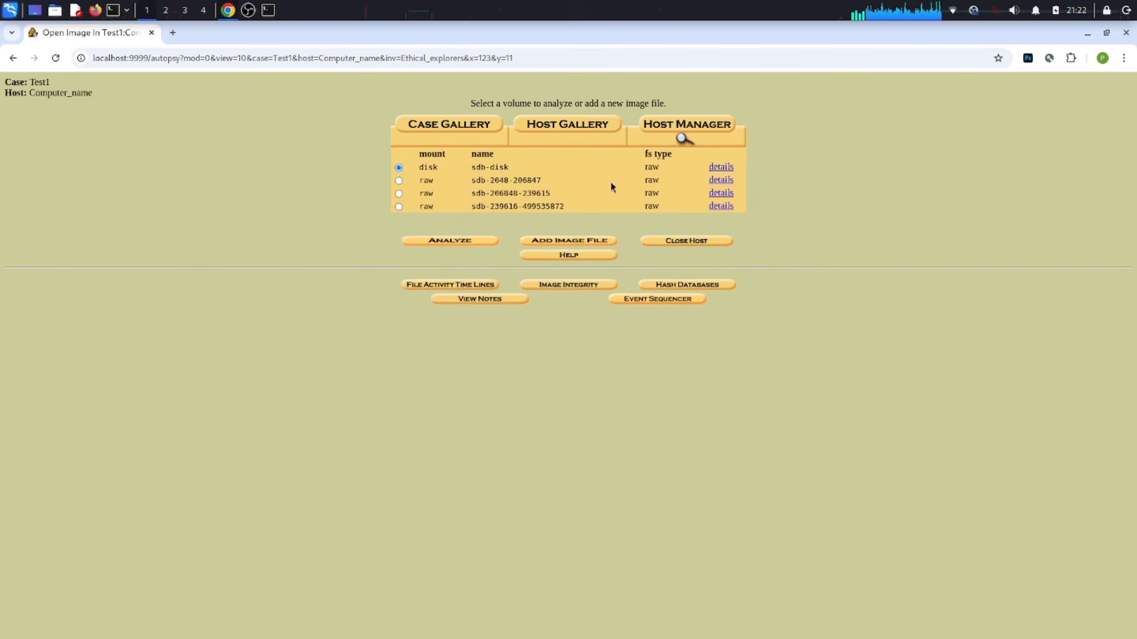
{"action": "left_click", "coordinate": [722, 170]}
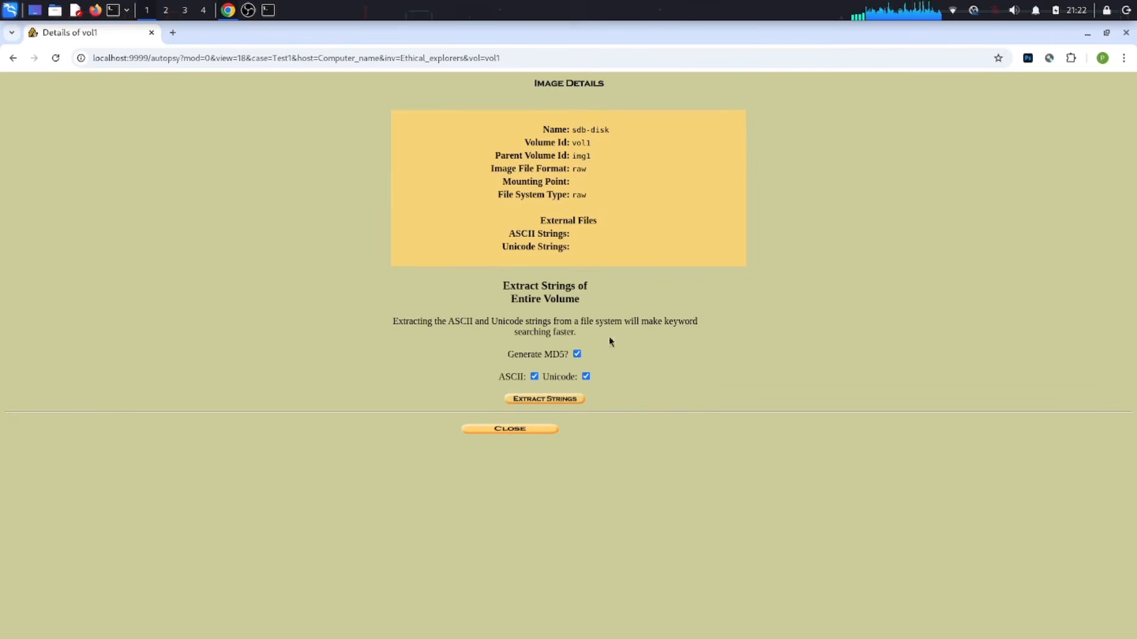
{"action": "left_click", "coordinate": [533, 428]}
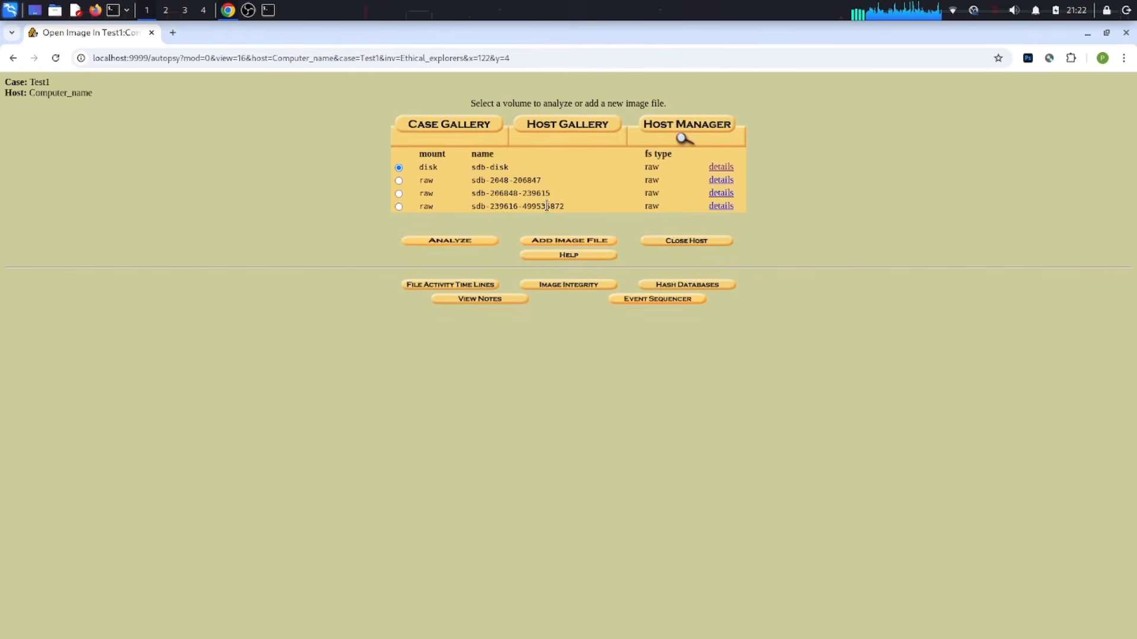
{"action": "left_click", "coordinate": [718, 207]}
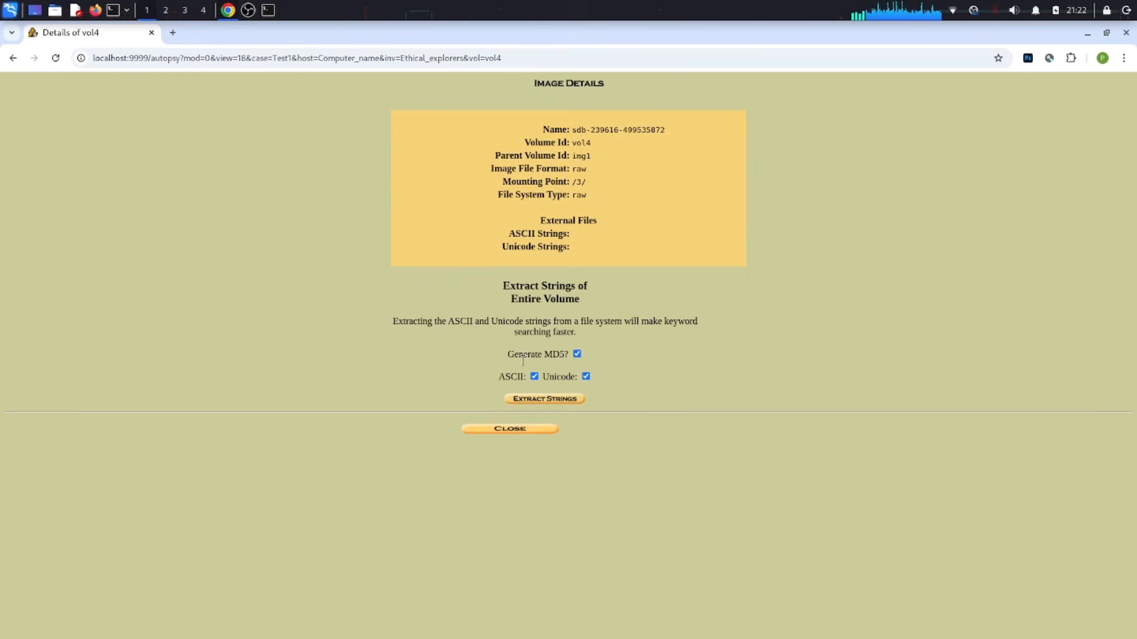
{"action": "left_click", "coordinate": [500, 430]}
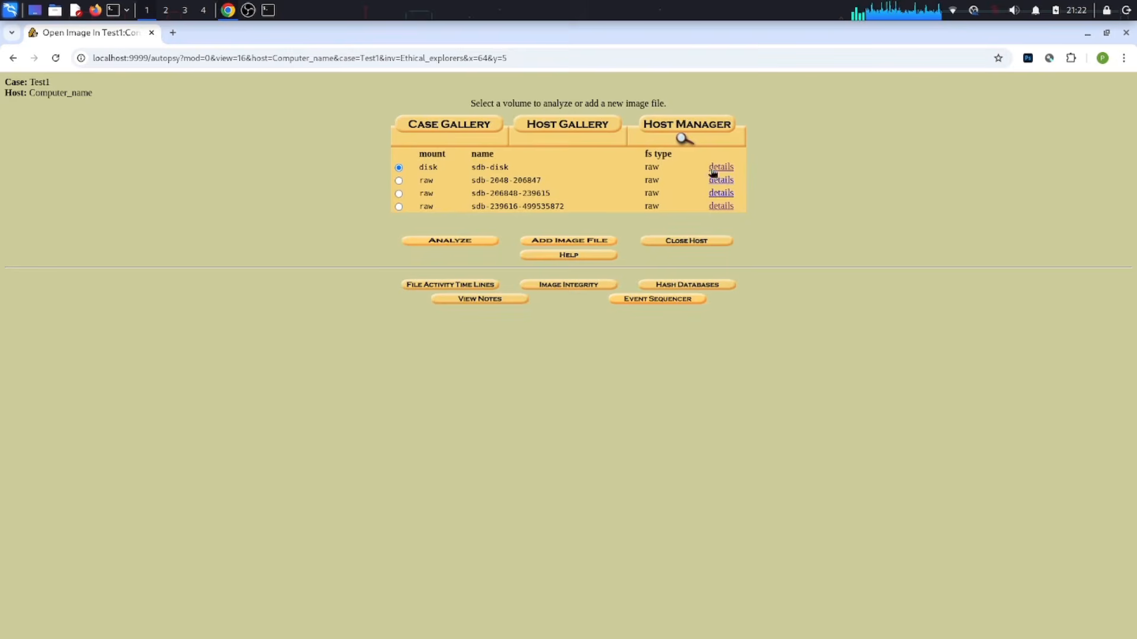
{"action": "left_click", "coordinate": [721, 193]}
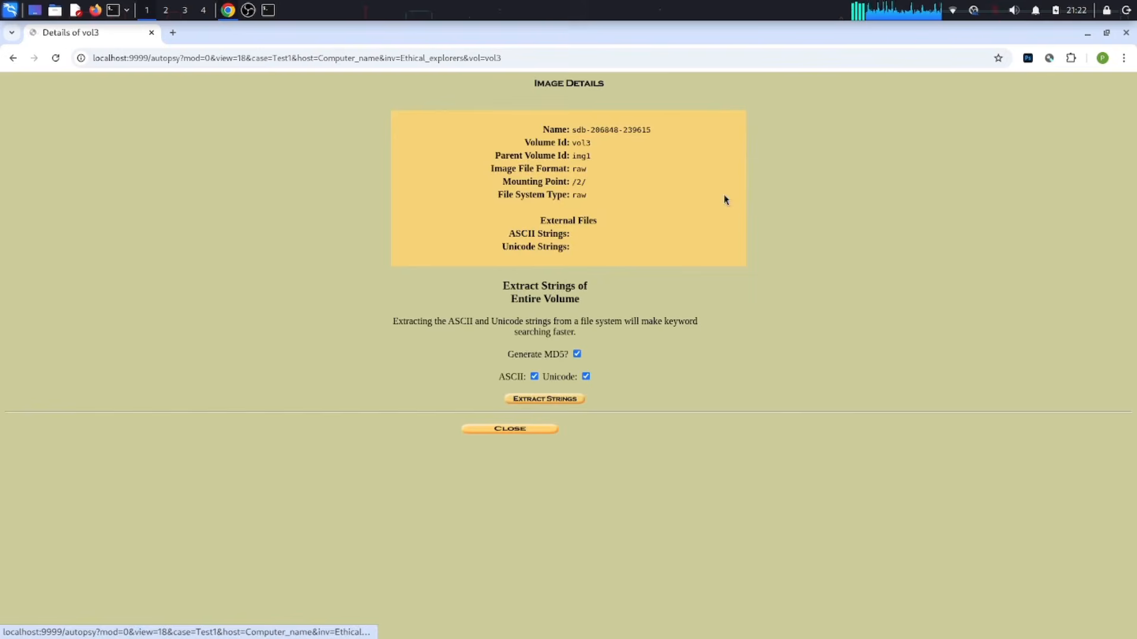
{"action": "left_click", "coordinate": [510, 429]}
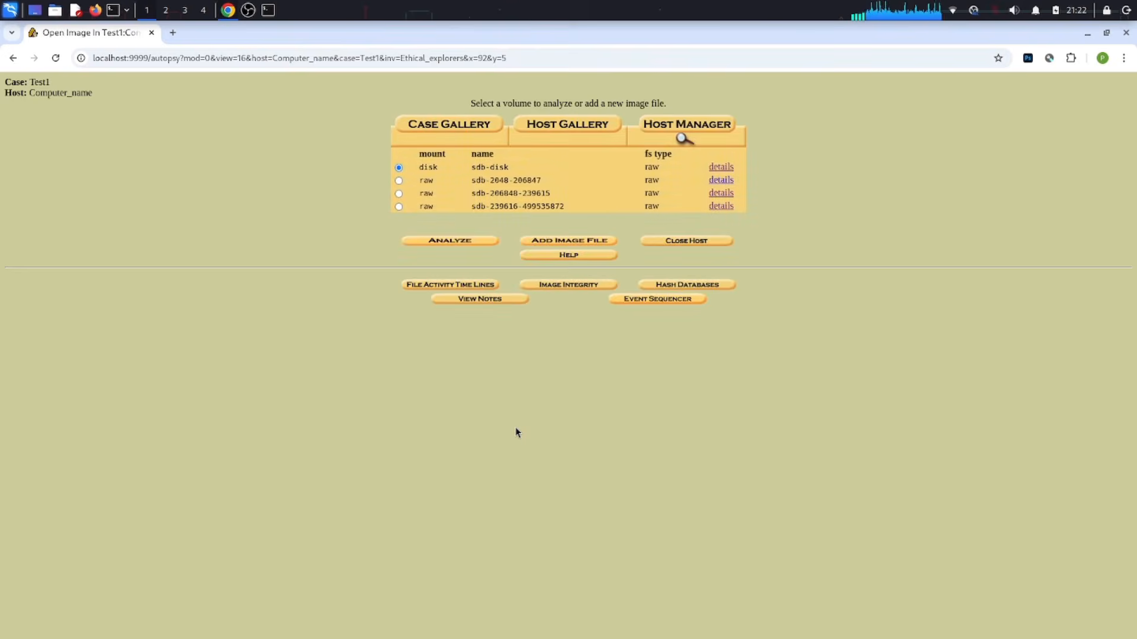
Step: Start the MD5 calculation for image sdb under Image Integrity and return to the volume list
{"action": "left_click", "coordinate": [568, 289]}
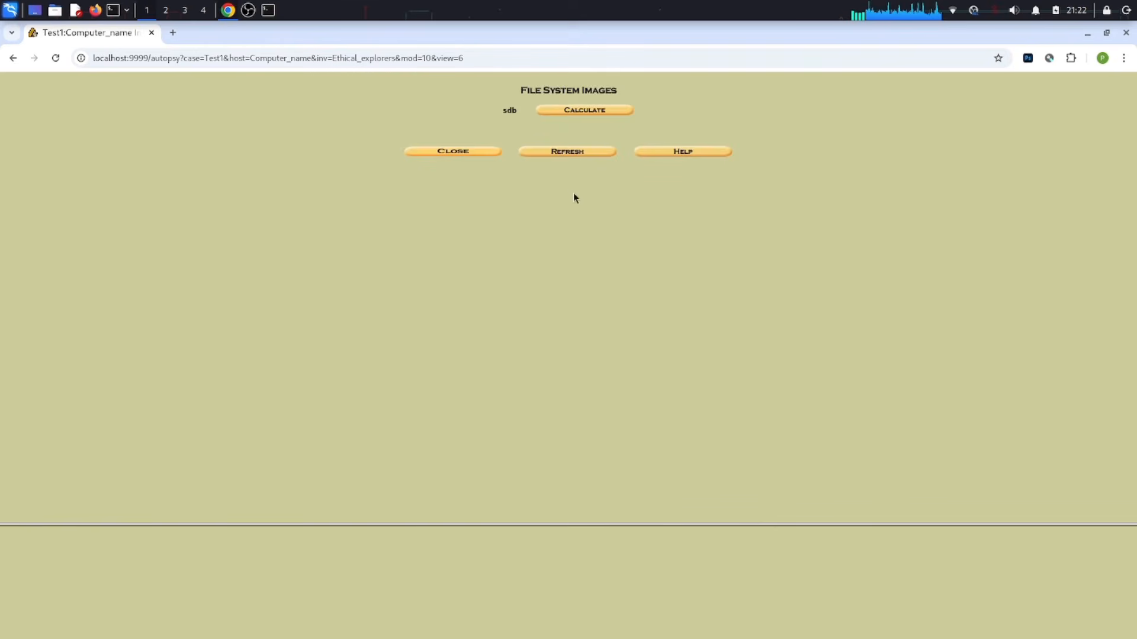
{"action": "left_click", "coordinate": [581, 113]}
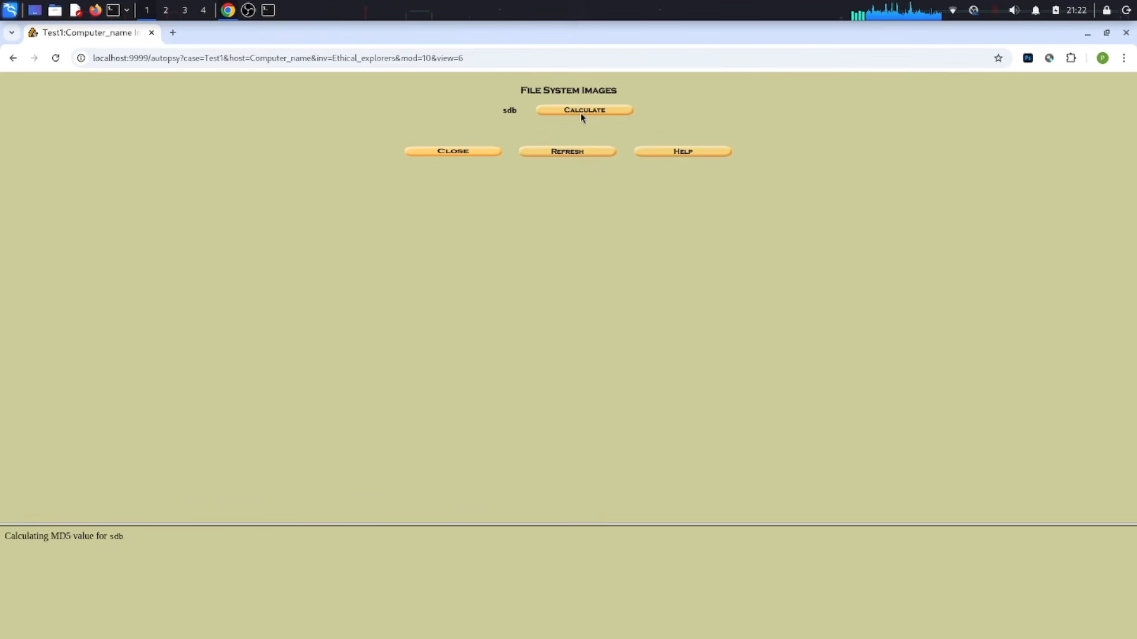
{"action": "left_click", "coordinate": [447, 150]}
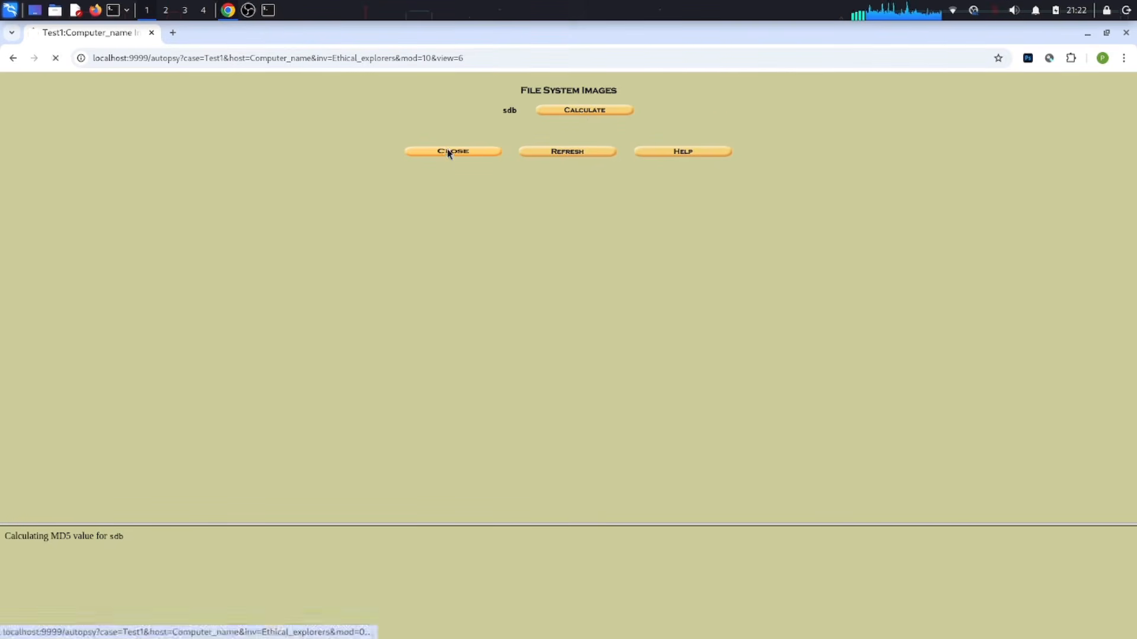